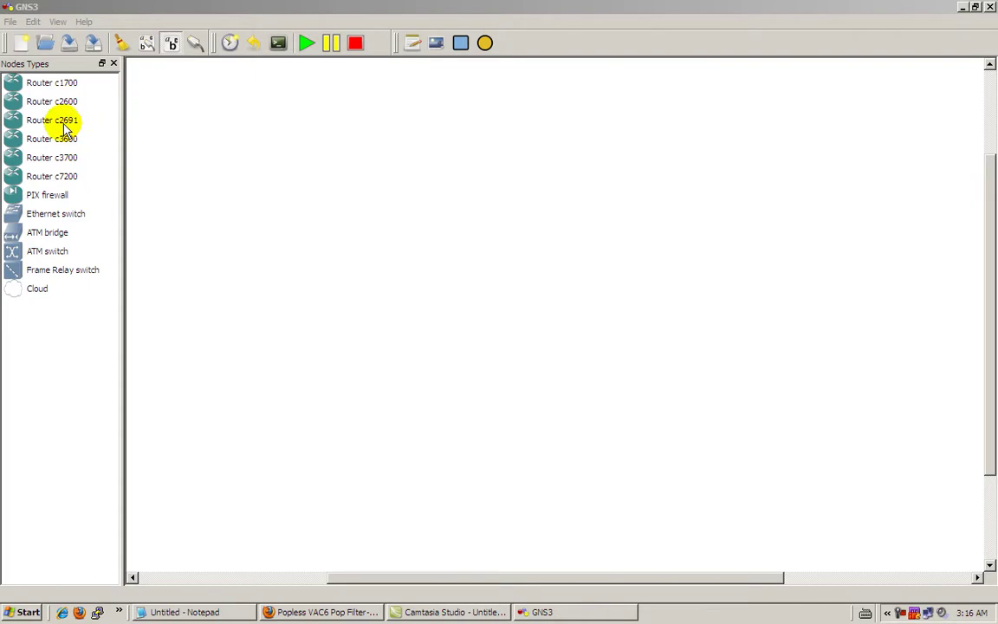
# Place two c2691 routers, R0 on the left and R1 on the right
pyautogui.moveTo(63, 129); pyautogui.dragTo(351, 356)
pyautogui.moveTo(85, 127); pyautogui.dragTo(702, 348)
pyautogui.moveTo(358, 345); pyautogui.dragTo(314, 271)
pyautogui.moveTo(698, 356); pyautogui.dragTo(728, 312)
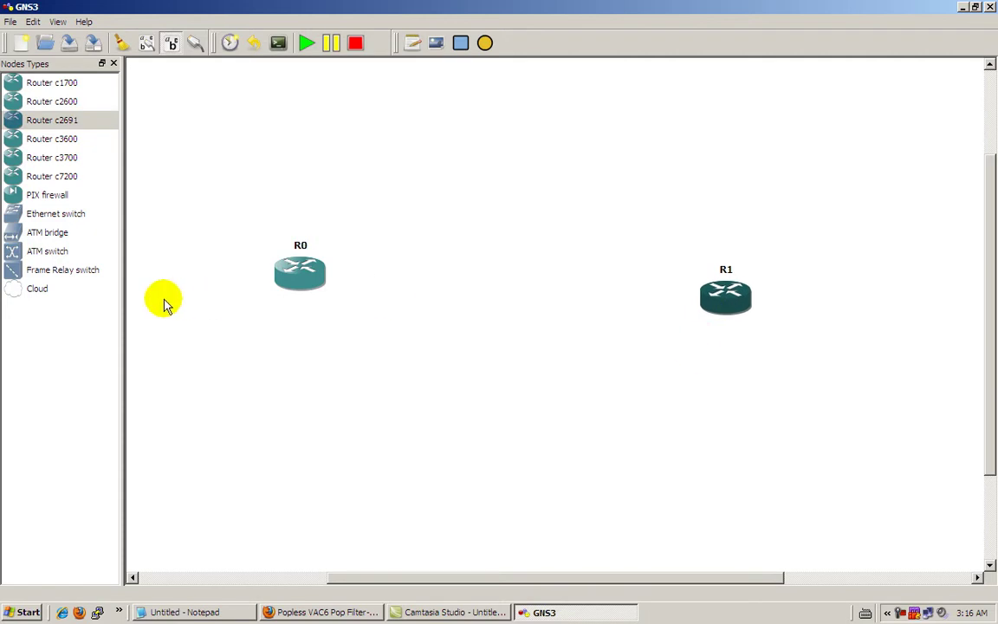
# Put Frame Relay switch FR0 between the routers and spread R0 and R1 further apart
pyautogui.click(73, 279)
pyautogui.moveTo(74, 279); pyautogui.dragTo(536, 295)
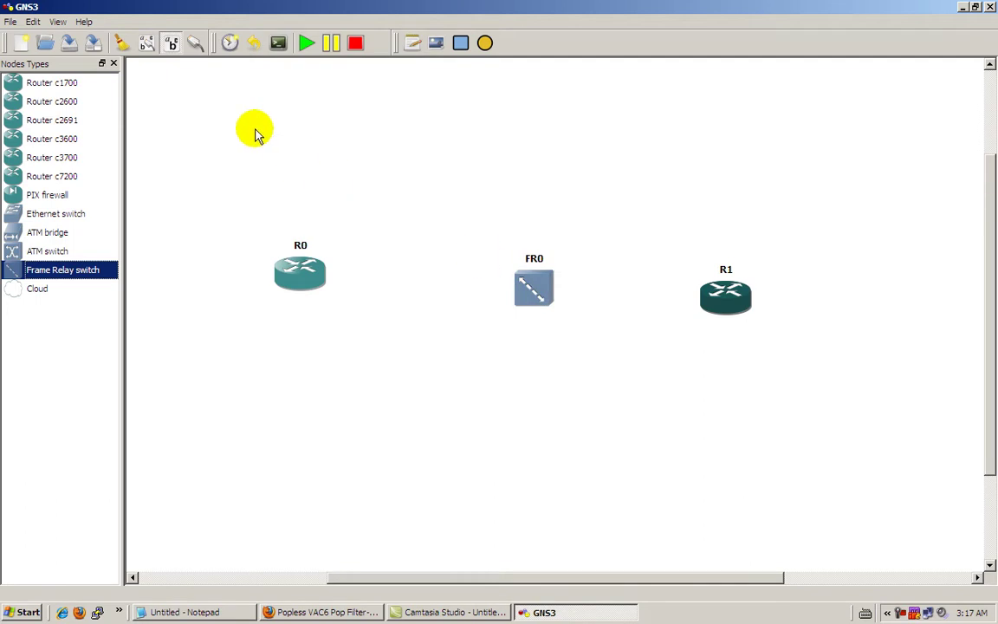
pyautogui.click(114, 63)
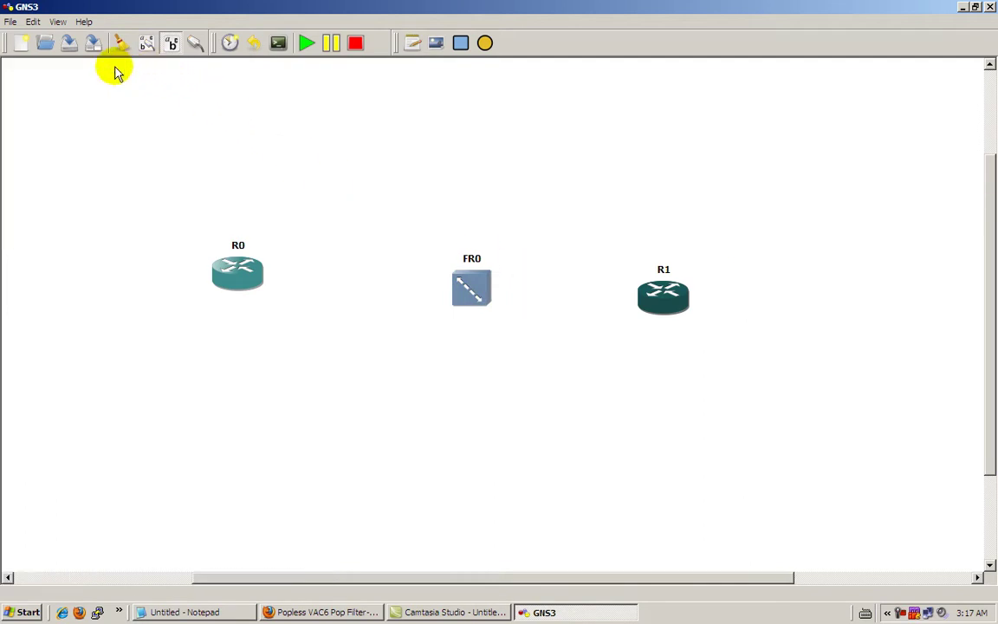
pyautogui.click(246, 279)
pyautogui.moveTo(245, 279); pyautogui.dragTo(199, 283)
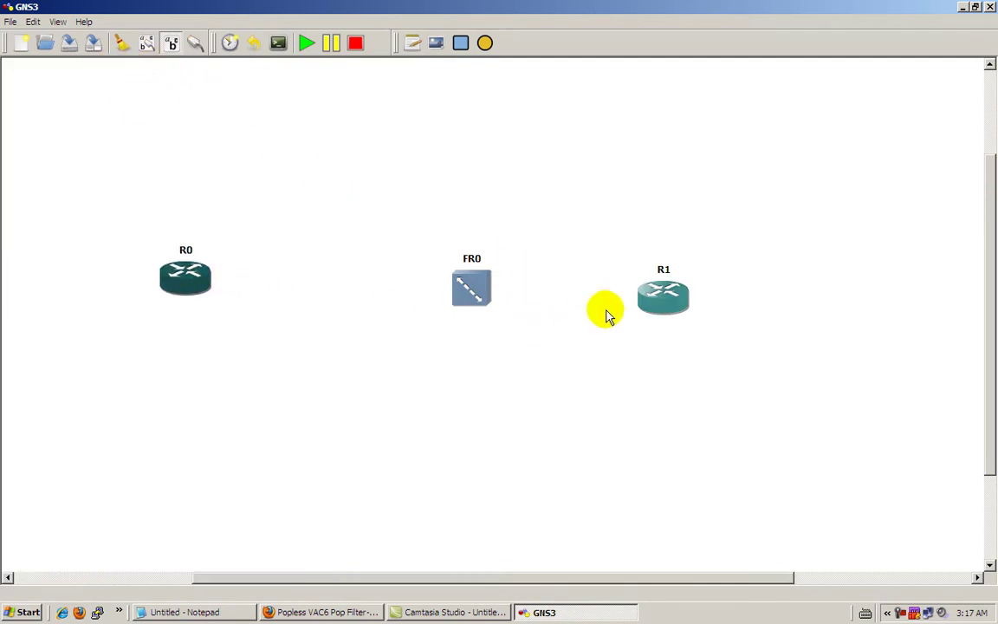
pyautogui.moveTo(652, 302); pyautogui.dragTo(715, 299)
pyautogui.moveTo(716, 299)
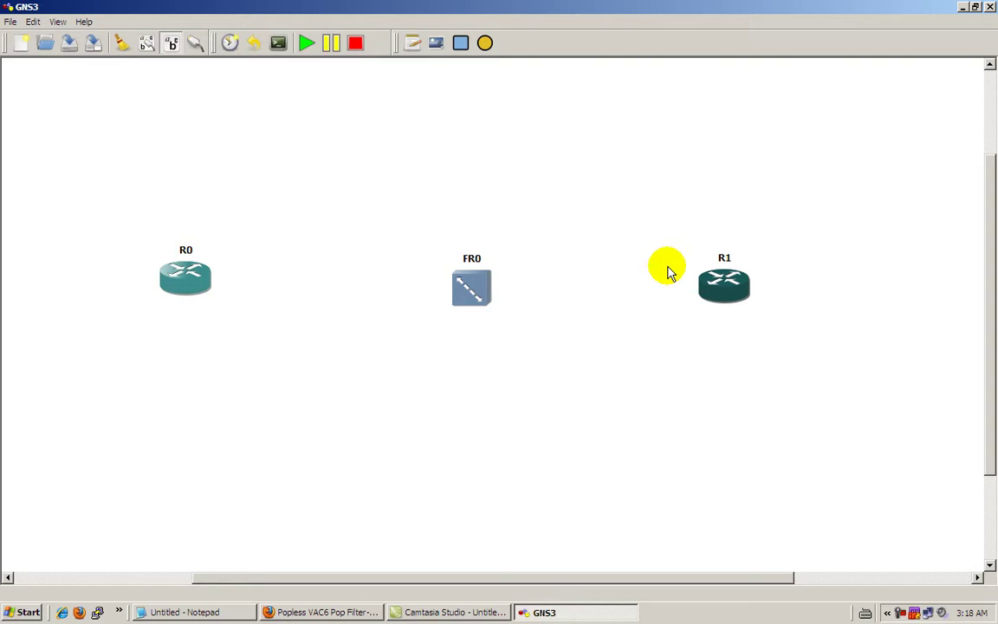
# Open FR0's mapping settings under the Frame Relay switches group
pyautogui.rightClick(474, 298)
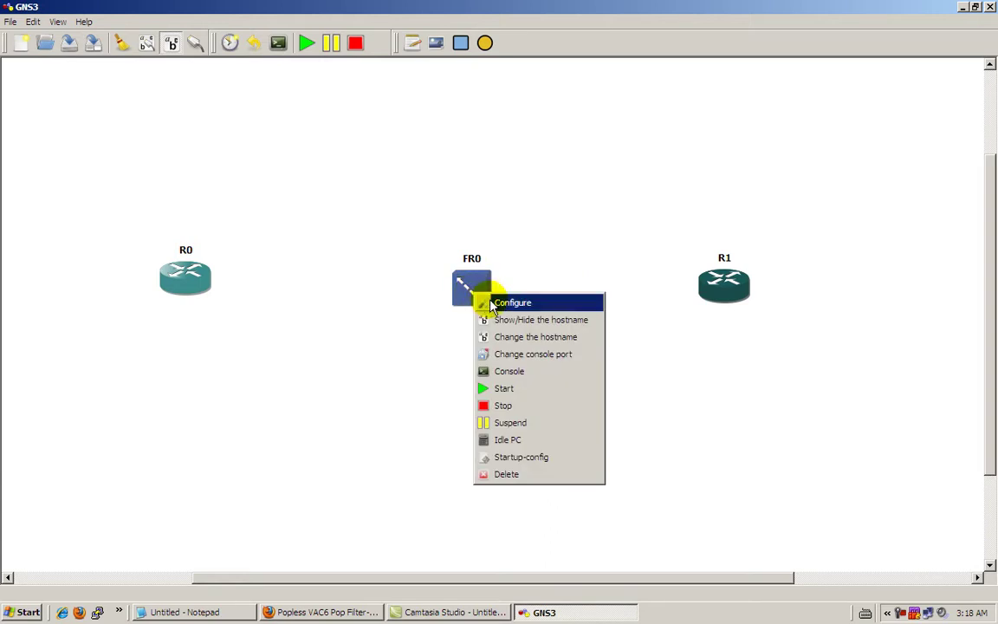
pyautogui.click(512, 303)
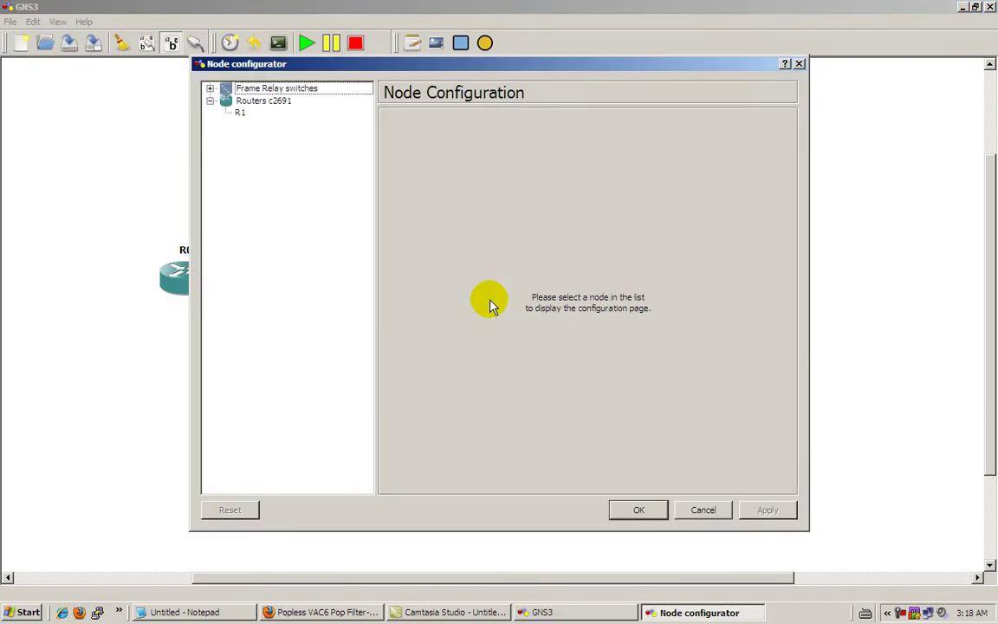
pyautogui.click(259, 88)
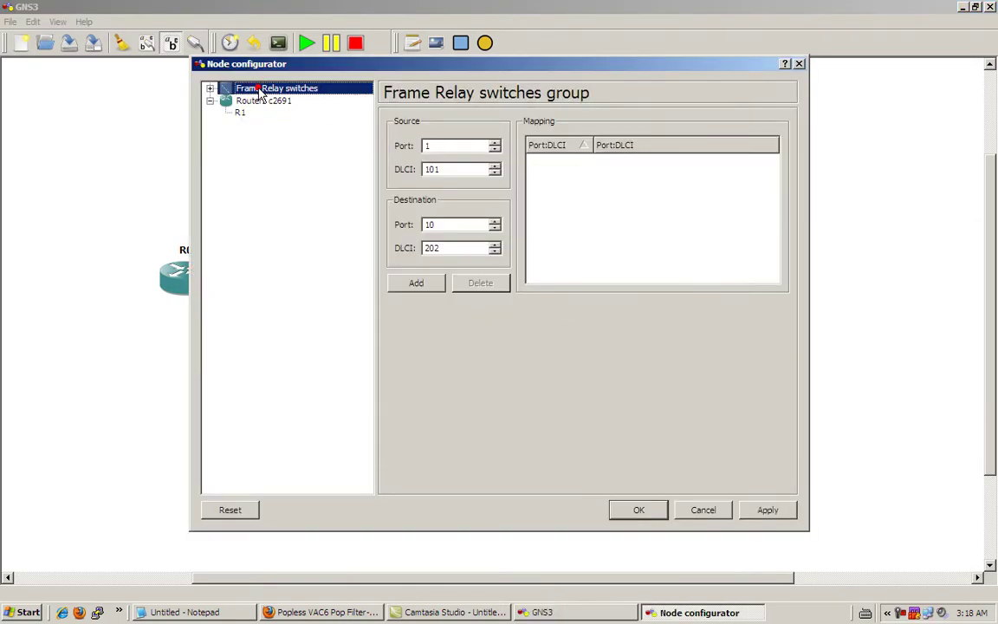
pyautogui.click(209, 89)
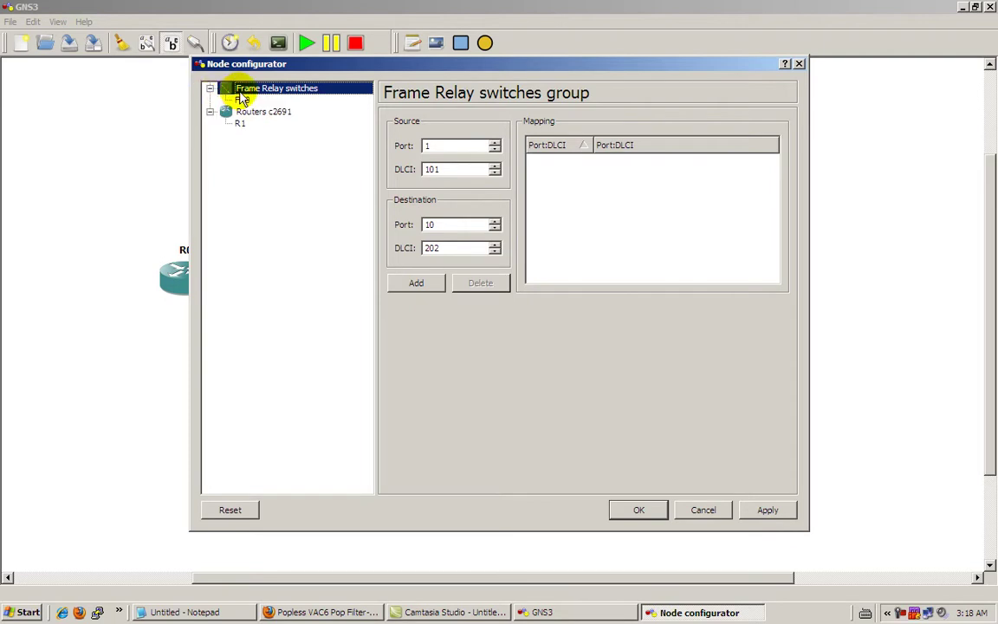
pyautogui.click(243, 100)
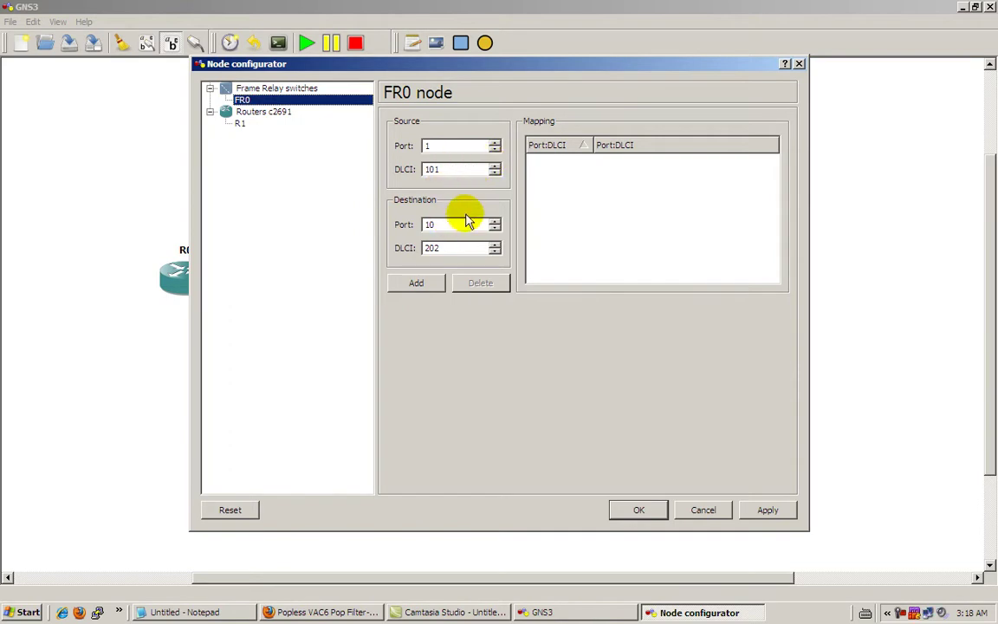
# Add the mapping from port 1 DLCI 101 to destination port 2 DLCI 202 and confirm
pyautogui.click(495, 149)
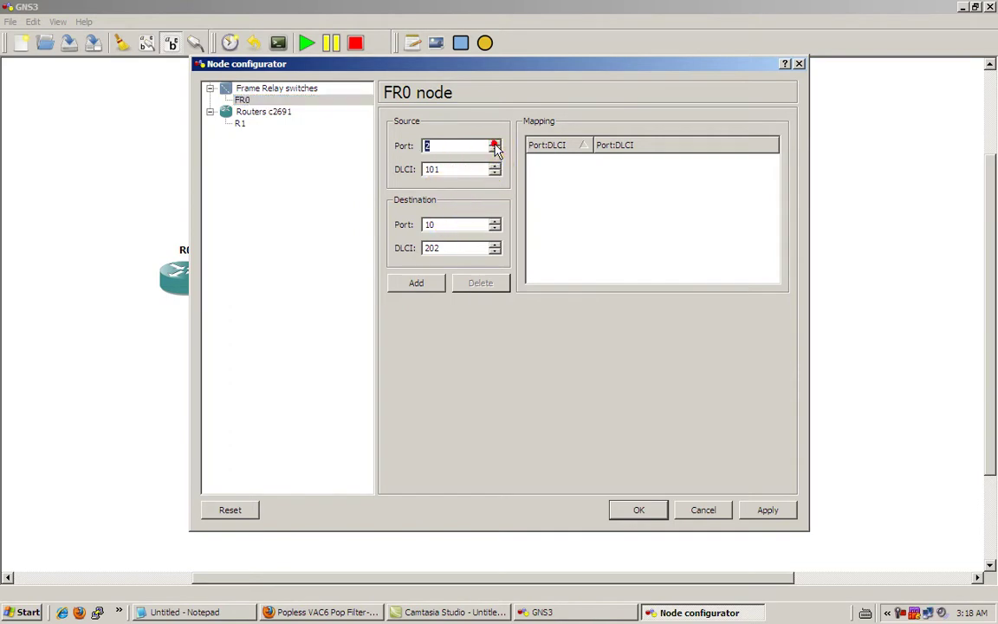
pyautogui.click(494, 144)
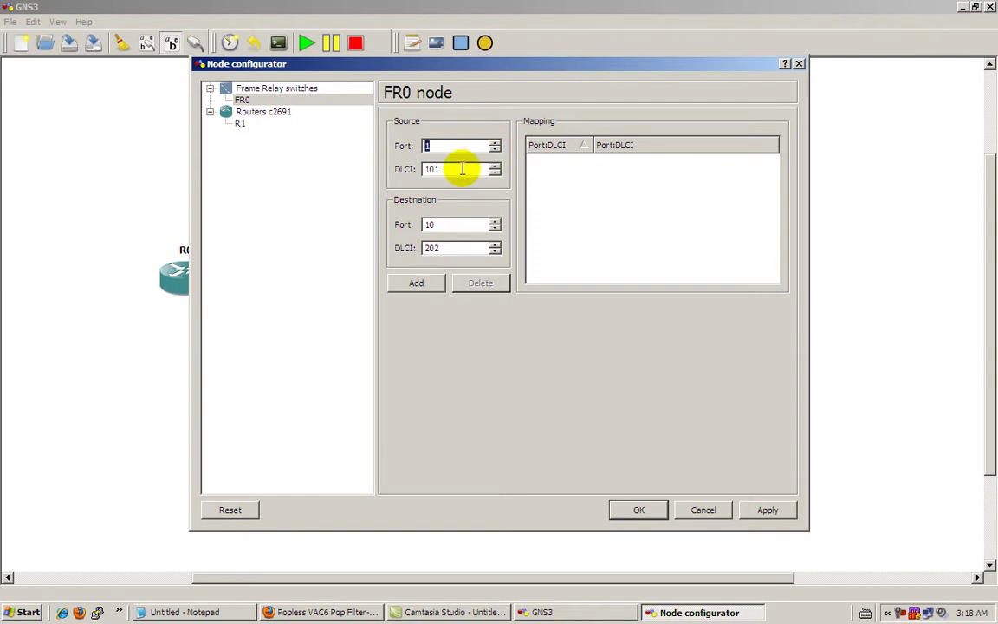
pyautogui.click(482, 221)
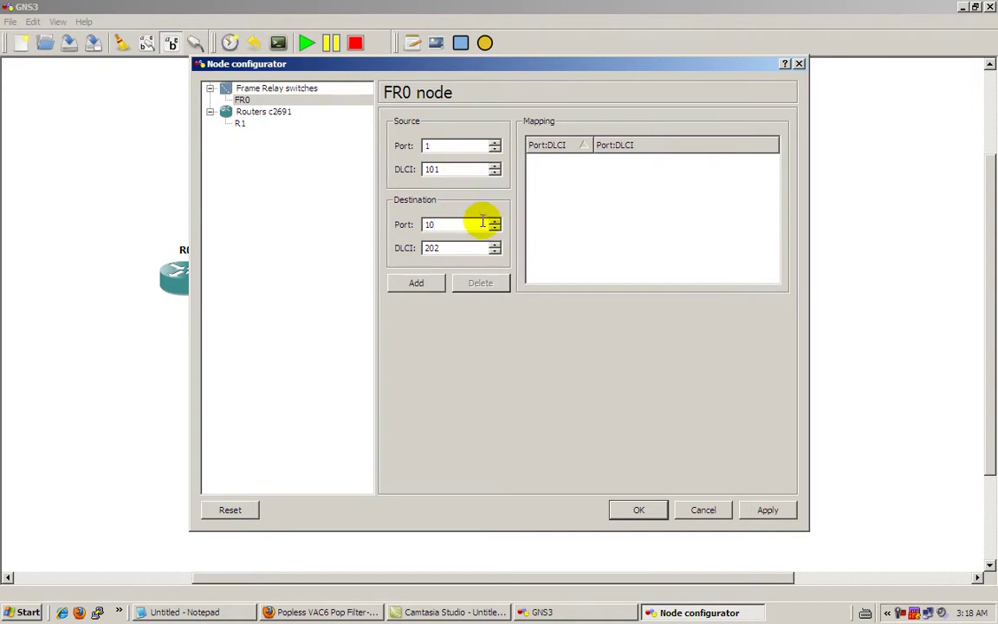
pyautogui.press('BackSpace')
pyautogui.press('BackSpace')
pyautogui.write('2')
pyautogui.click(423, 282)
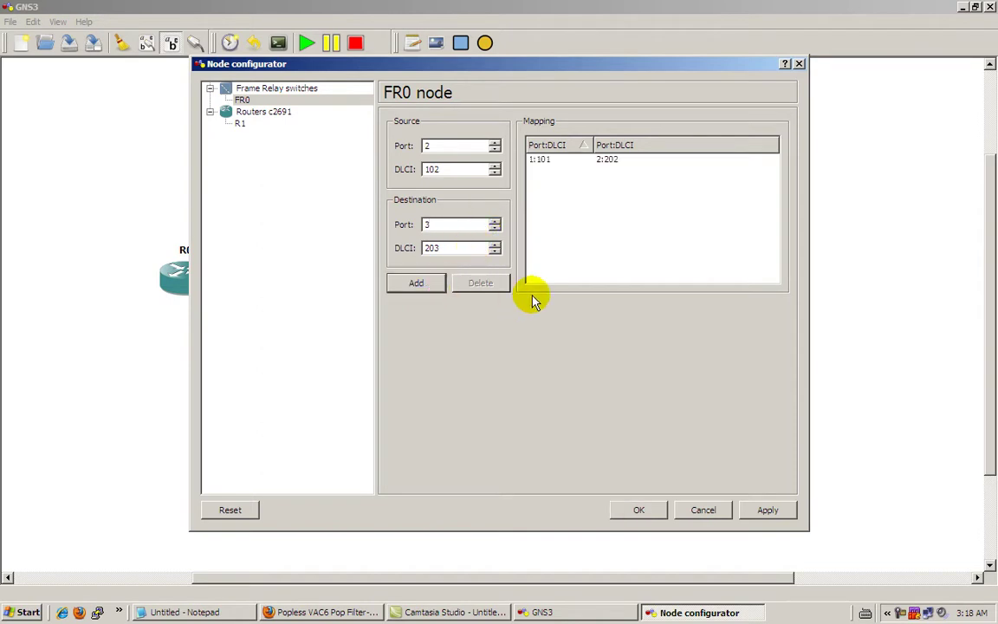
pyautogui.click(642, 512)
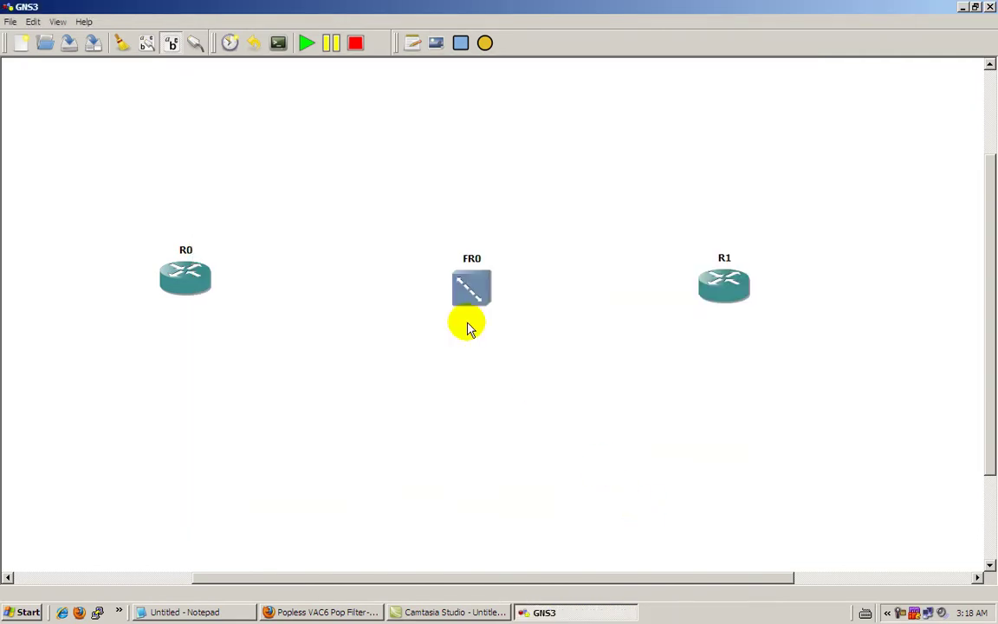
# Hide the R0, FR0 and R1 hostname labels, abandoning the started manual link
pyautogui.click(195, 42)
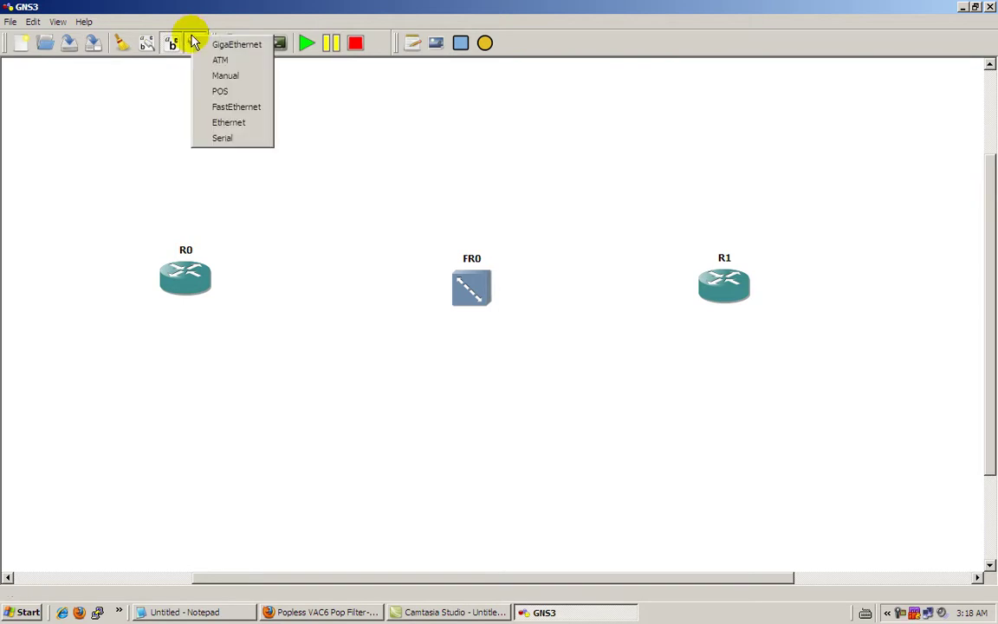
pyautogui.click(220, 76)
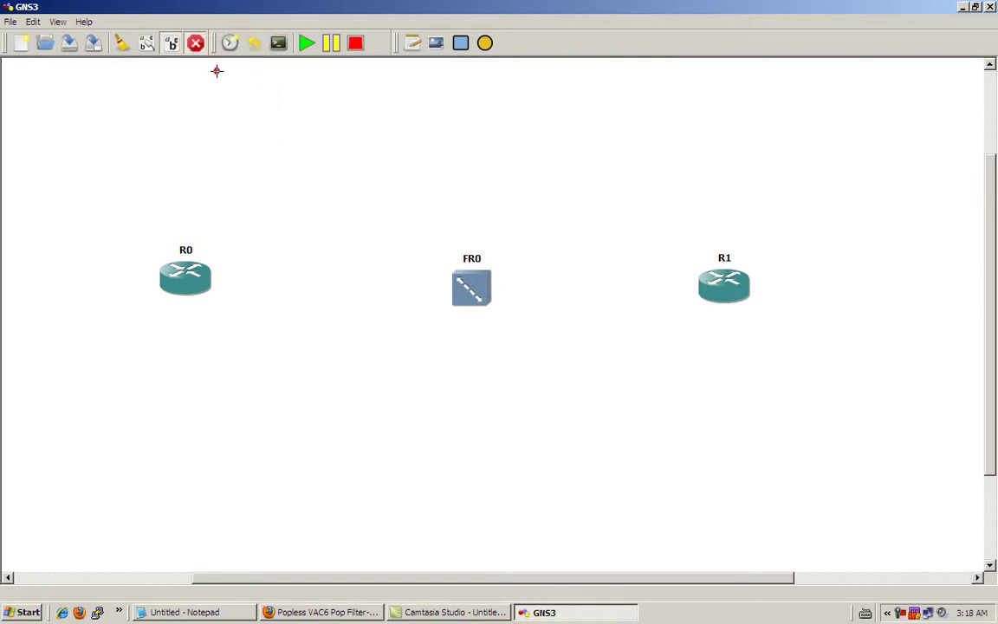
pyautogui.click(200, 279)
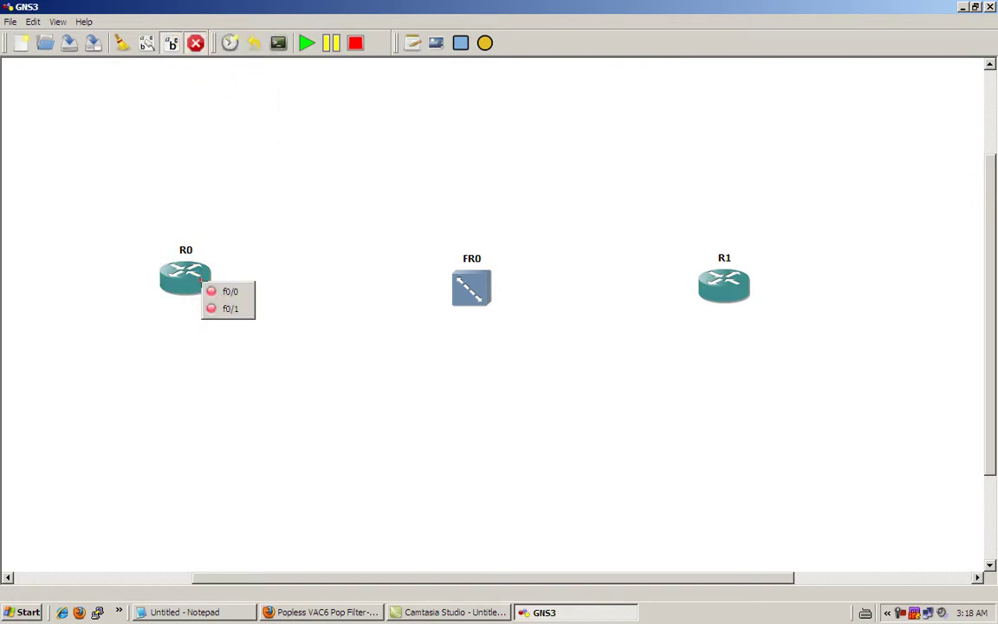
pyautogui.click(171, 42)
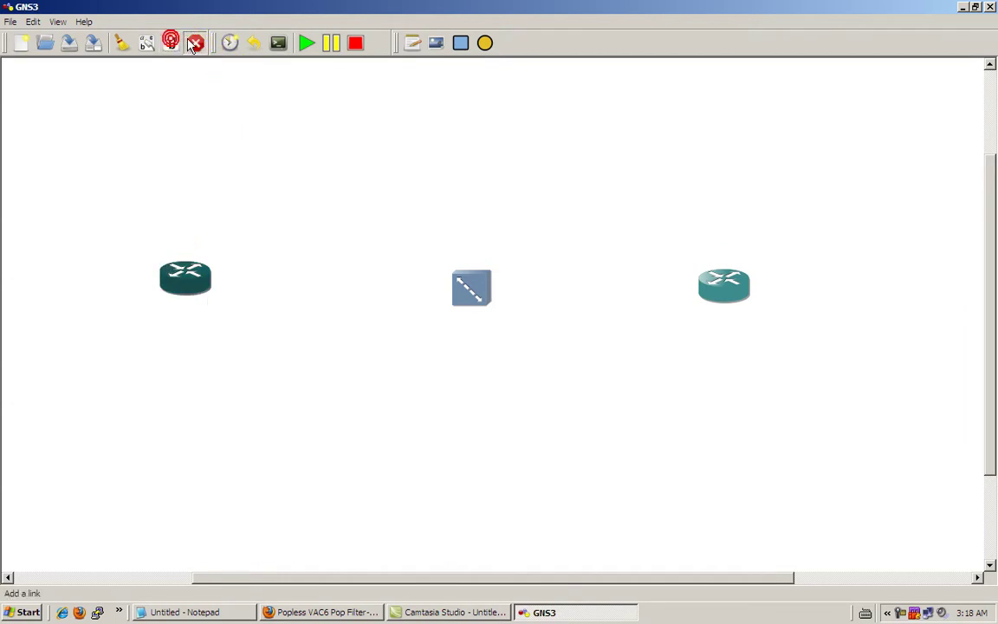
pyautogui.click(194, 42)
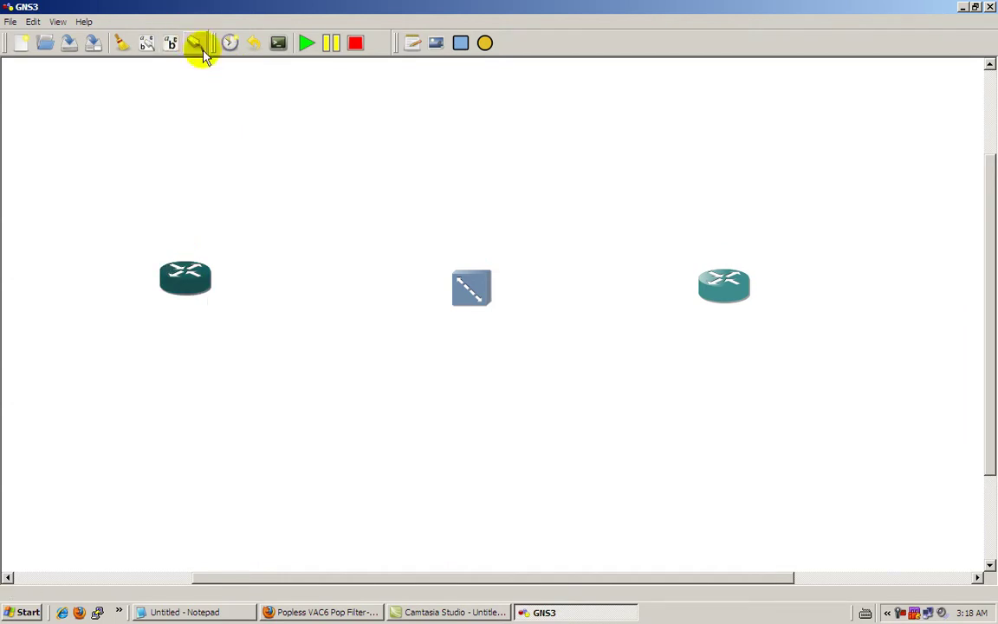
# Set R0's wic0 slot to a WIC-1T card and confirm
pyautogui.rightClick(202, 291)
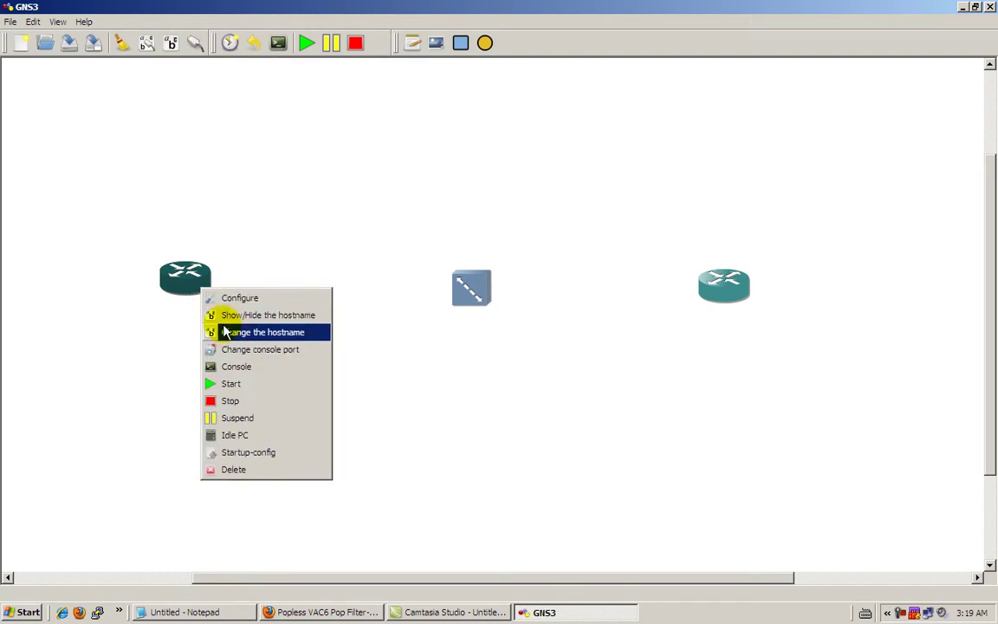
pyautogui.click(227, 298)
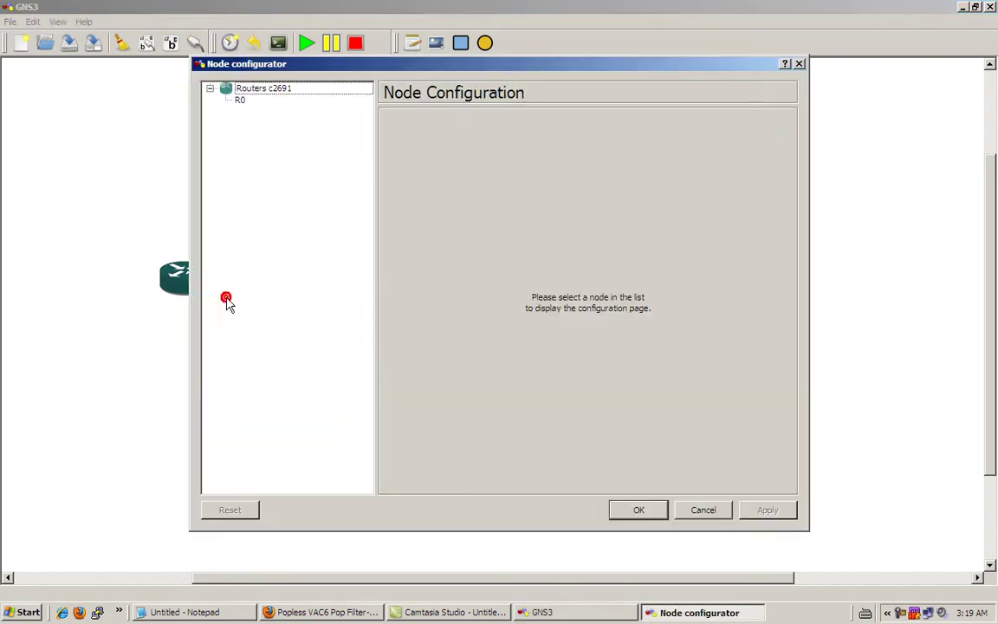
pyautogui.click(240, 101)
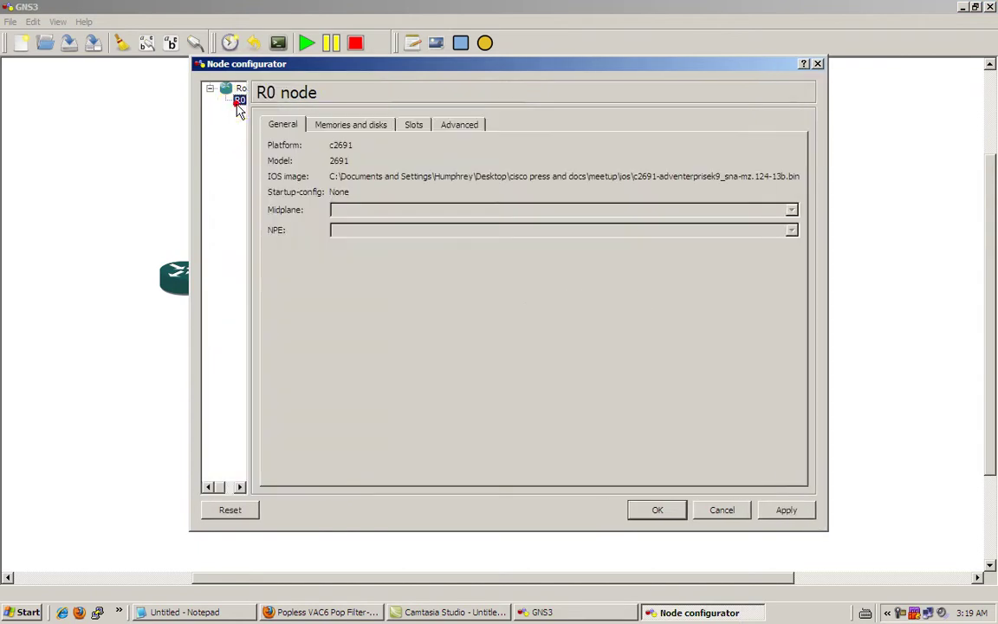
pyautogui.click(409, 126)
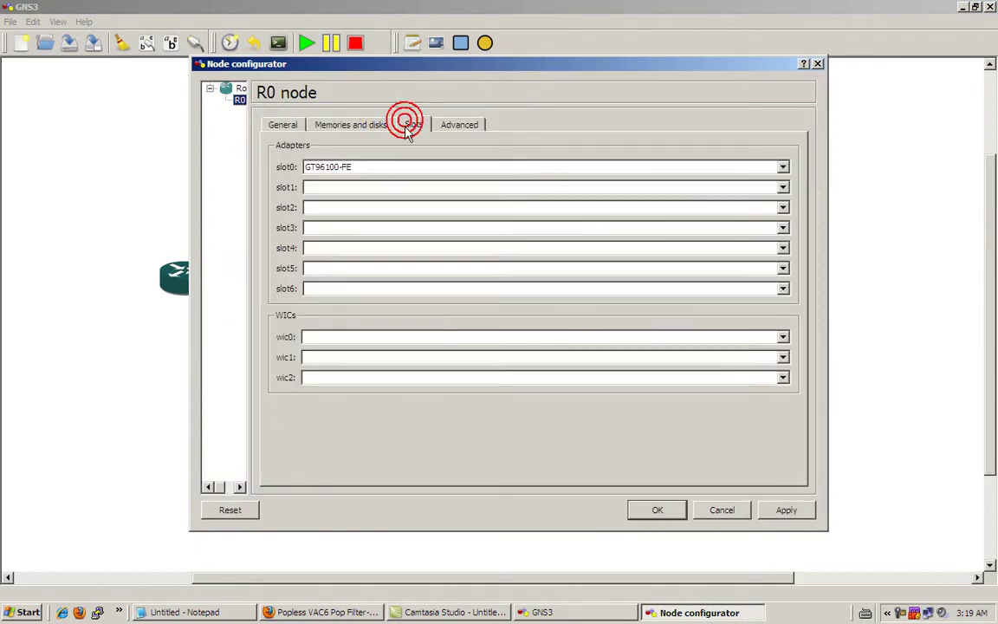
pyautogui.click(383, 336)
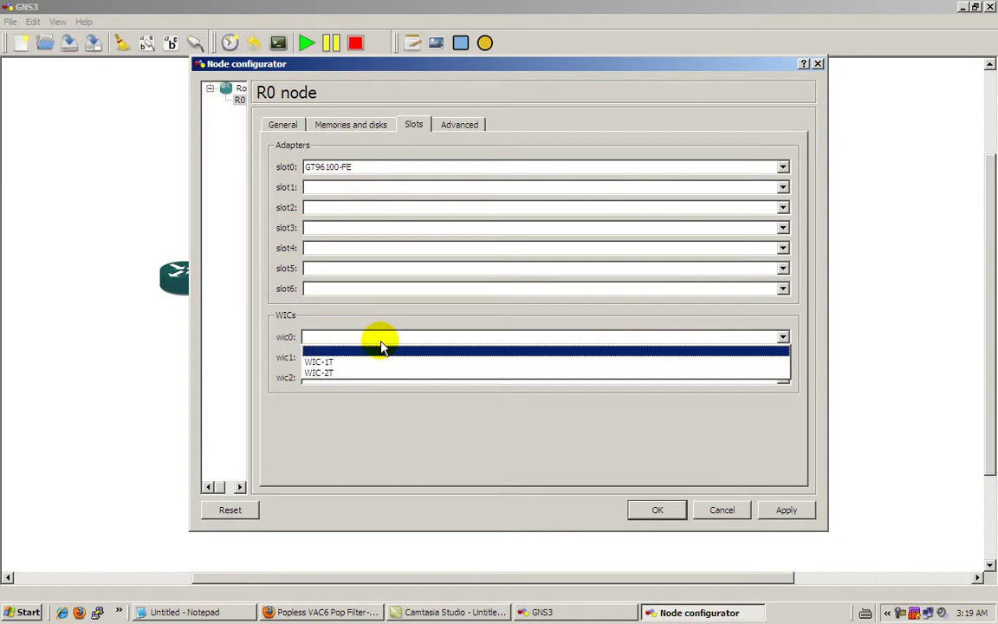
pyautogui.click(382, 362)
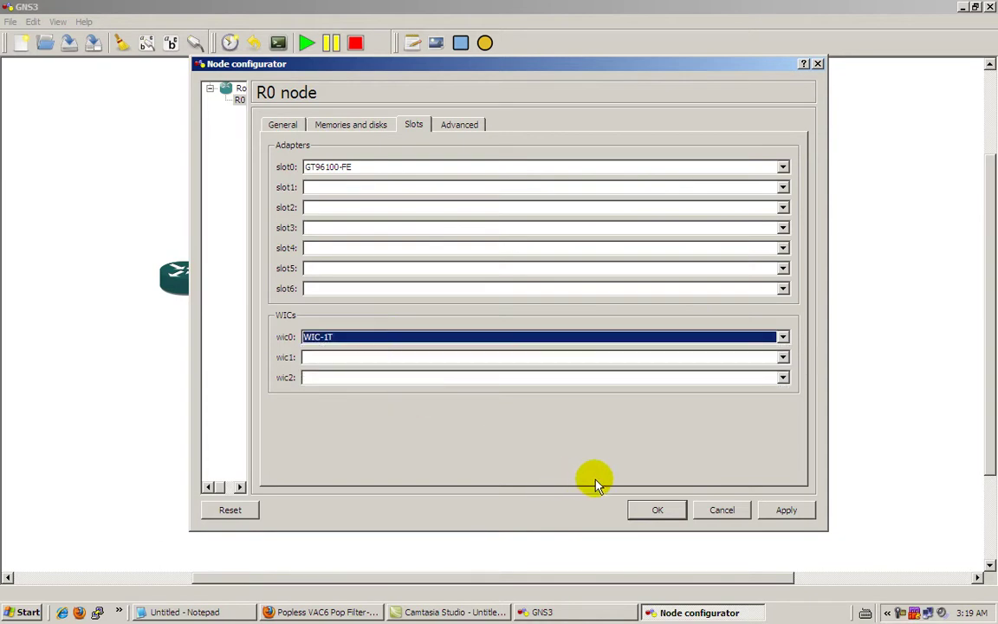
pyautogui.click(649, 507)
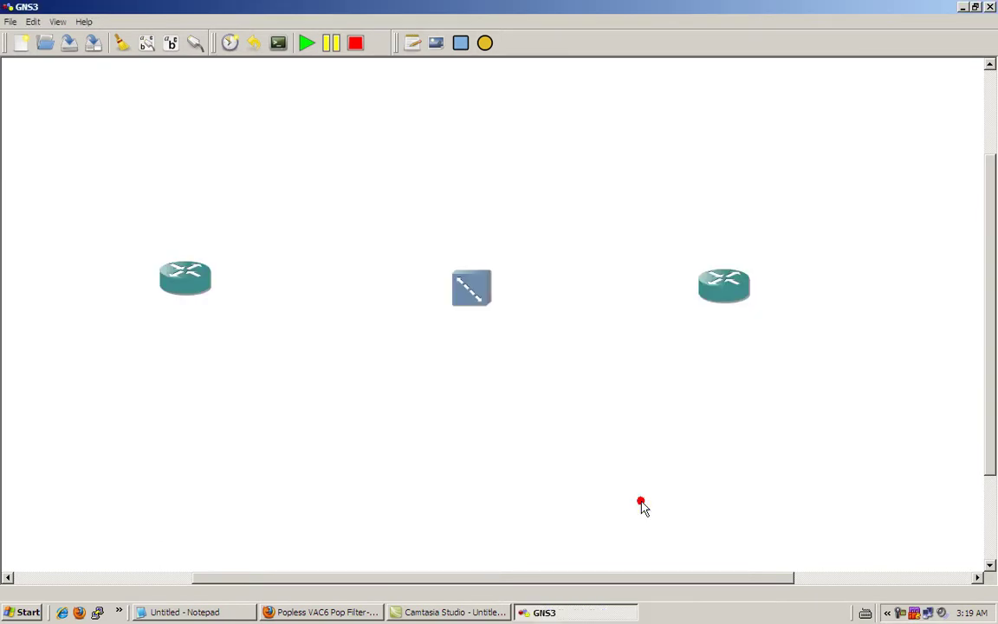
# Set R1's wic0 slot to a WIC-1T card and confirm
pyautogui.rightClick(714, 292)
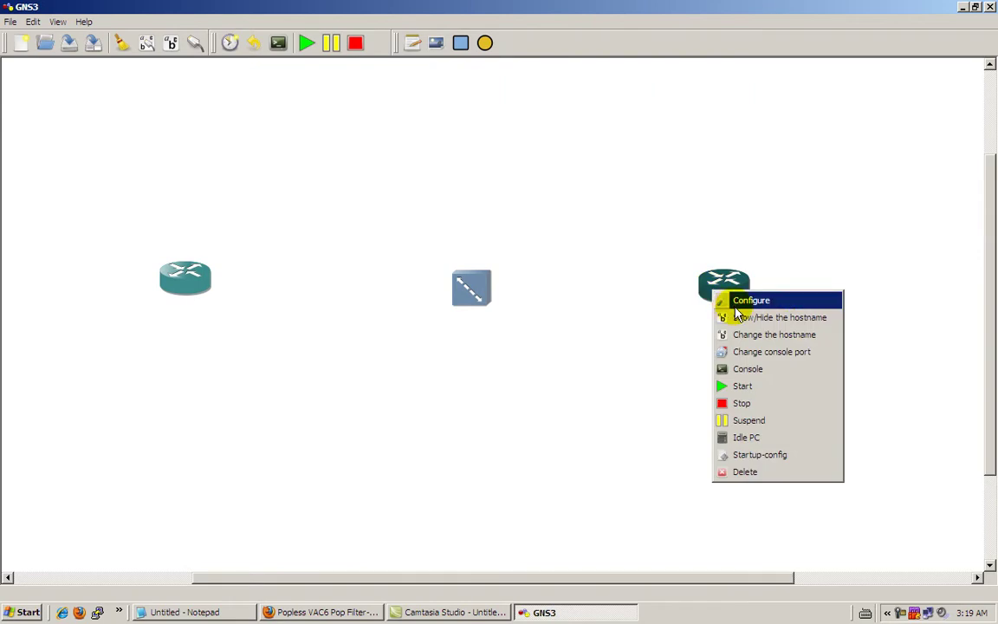
pyautogui.click(737, 304)
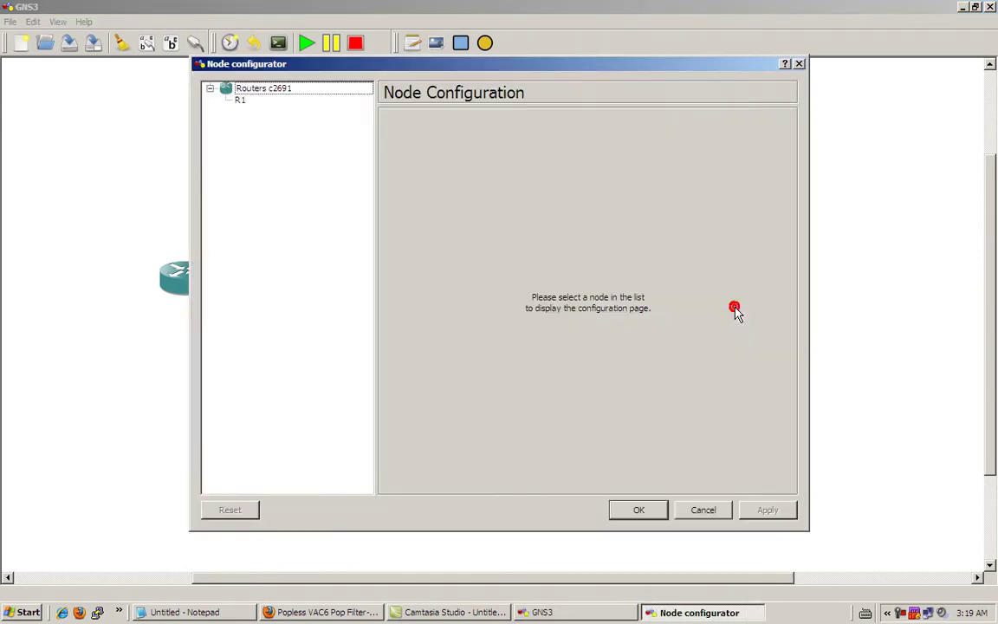
pyautogui.click(323, 100)
pyautogui.click(415, 126)
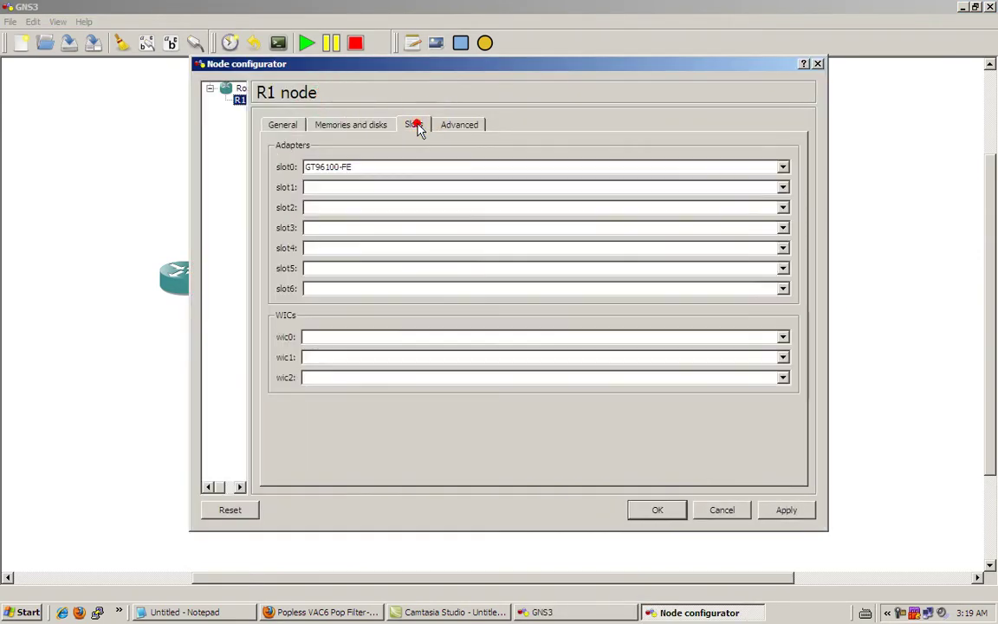
pyautogui.click(410, 337)
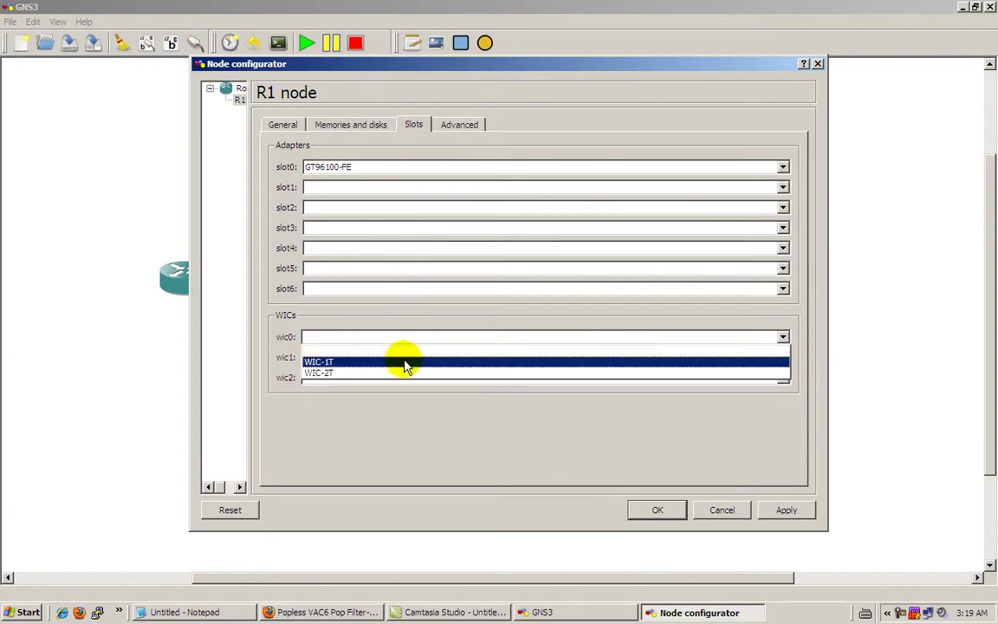
pyautogui.click(407, 363)
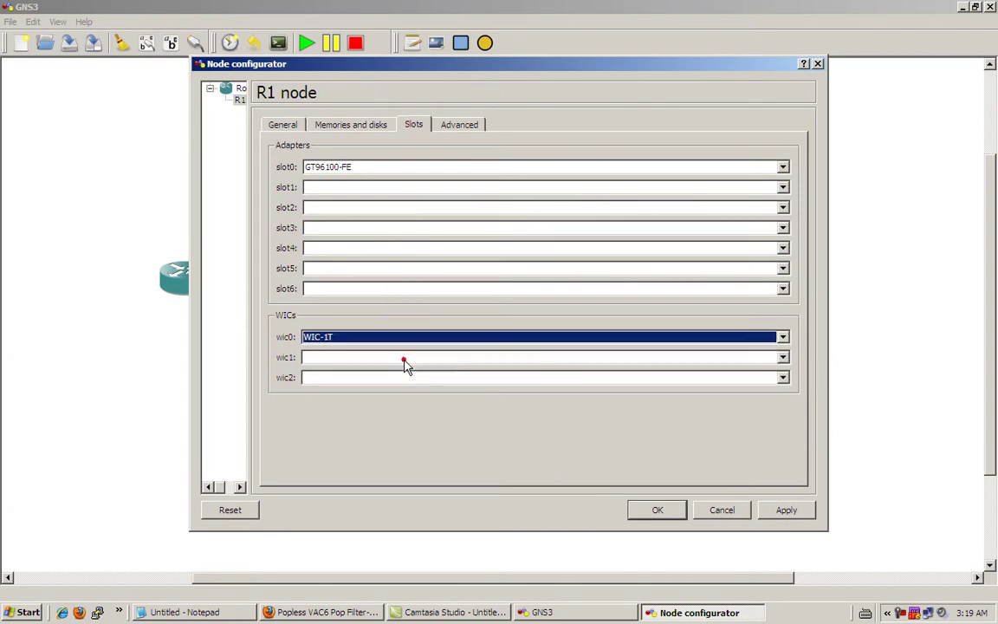
pyautogui.click(646, 511)
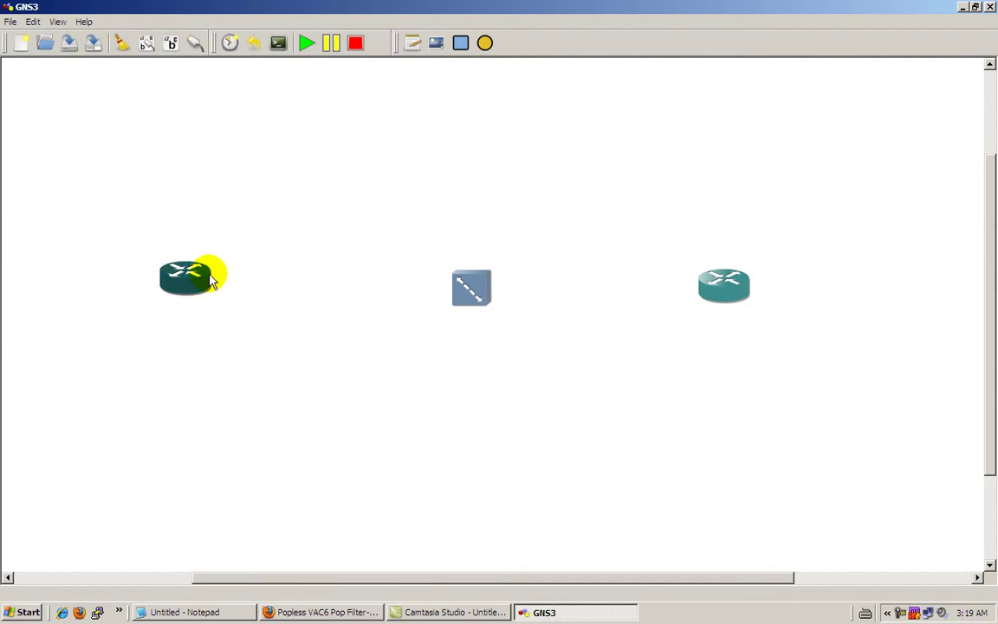
# Draw a manual serial link from R0's s0/0 to FR0 port 1
pyautogui.click(197, 51)
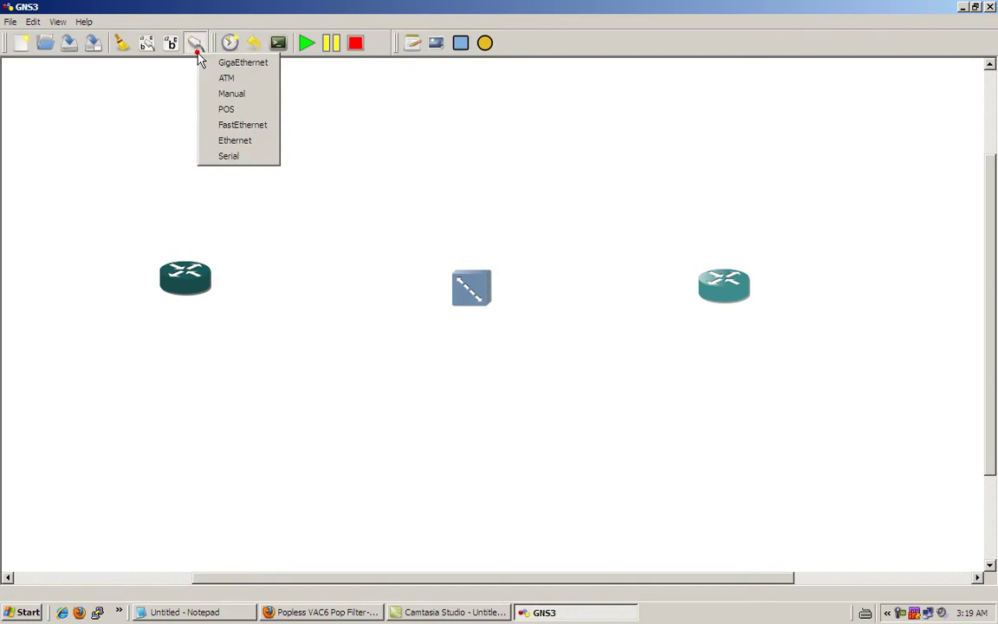
pyautogui.click(223, 93)
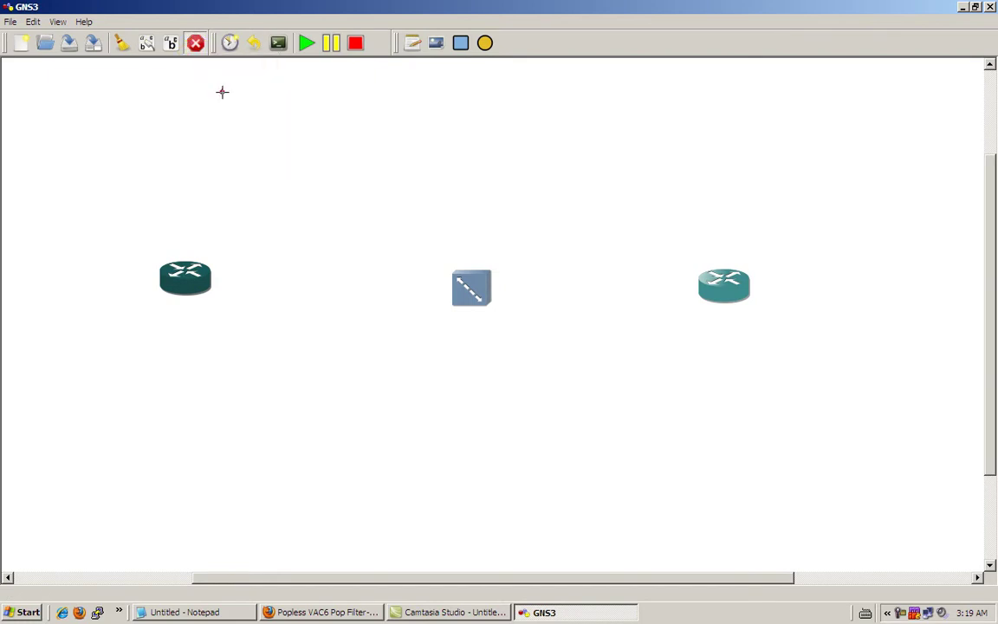
pyautogui.click(200, 276)
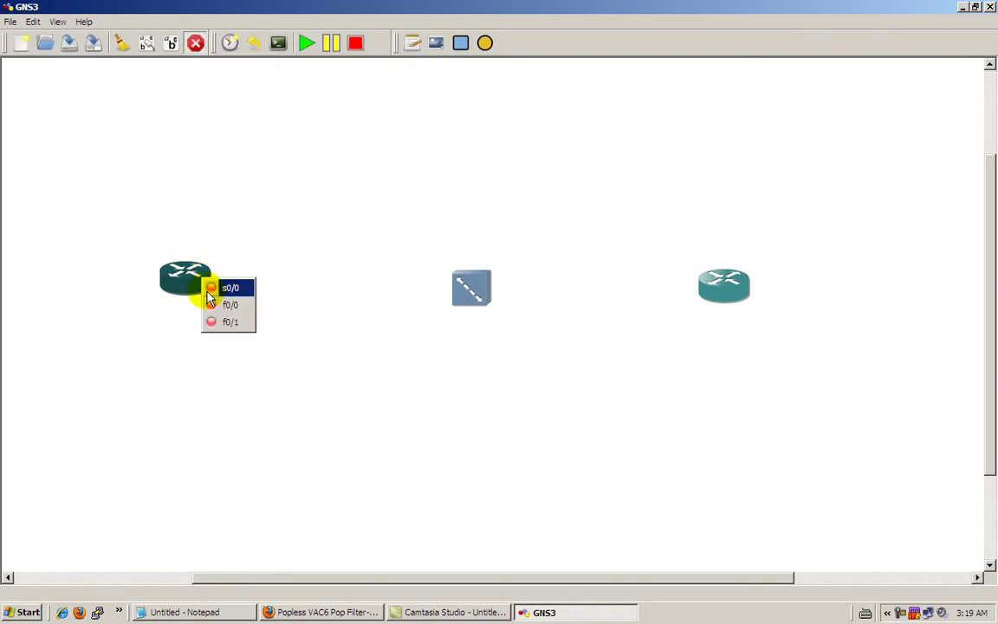
pyautogui.click(209, 293)
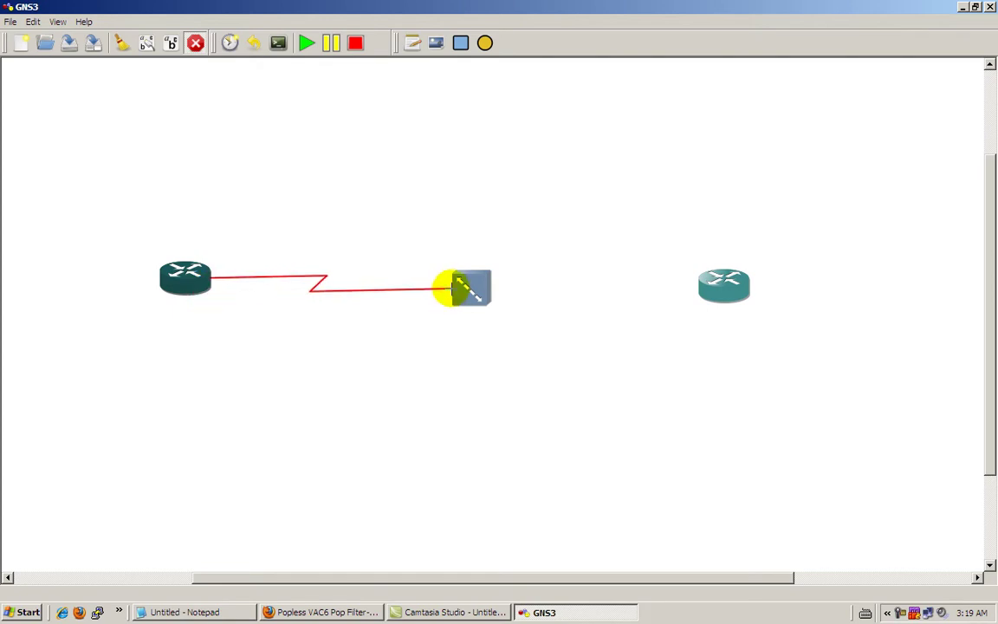
pyautogui.click(457, 287)
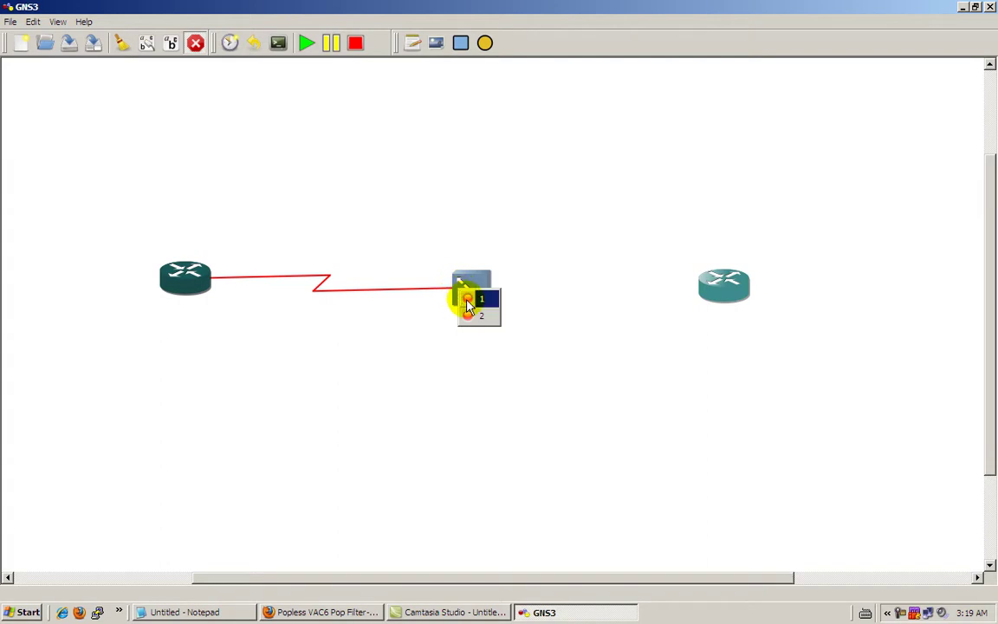
pyautogui.click(468, 301)
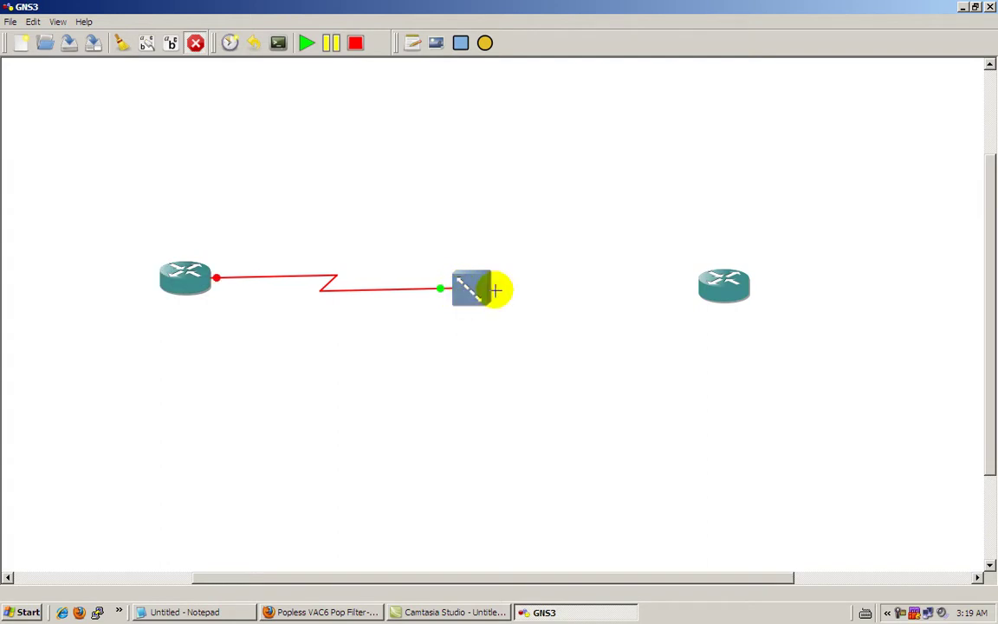
# Draw a second link from R1's s0/0 to FR0 port 2 and leave link mode
pyautogui.click(733, 296)
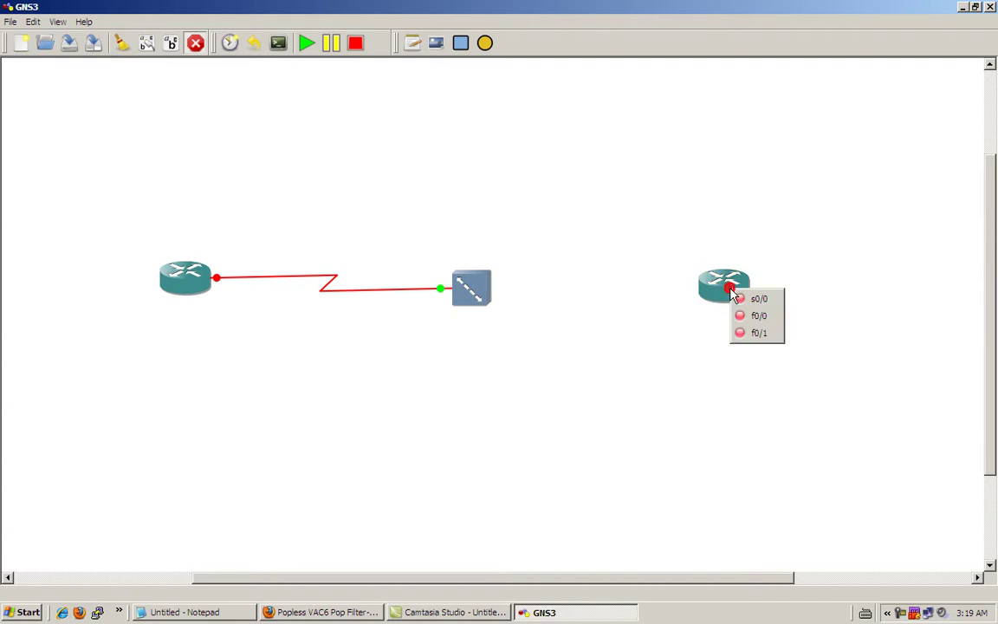
pyautogui.click(754, 299)
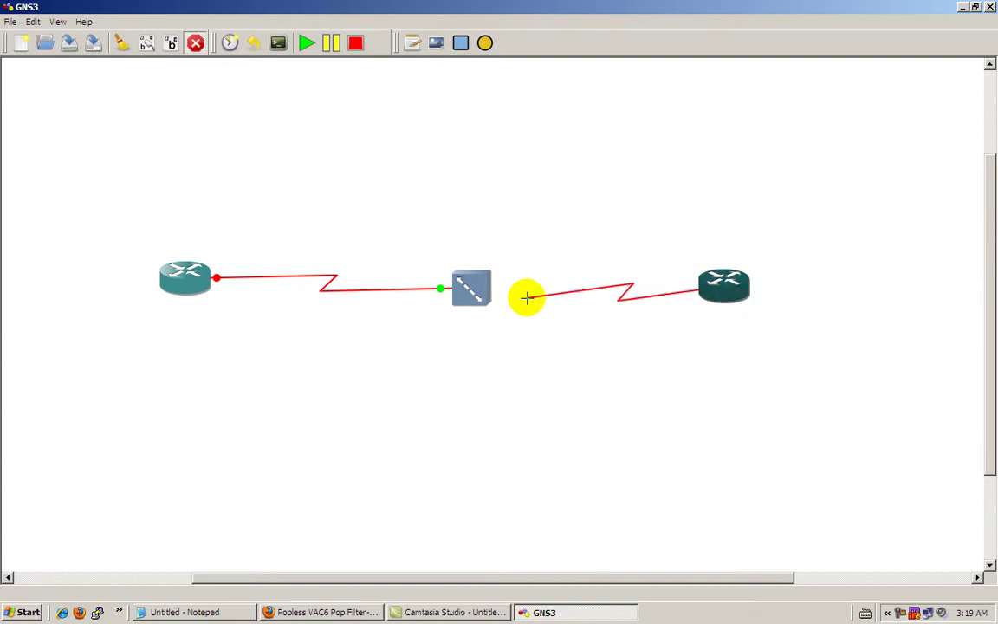
pyautogui.click(491, 290)
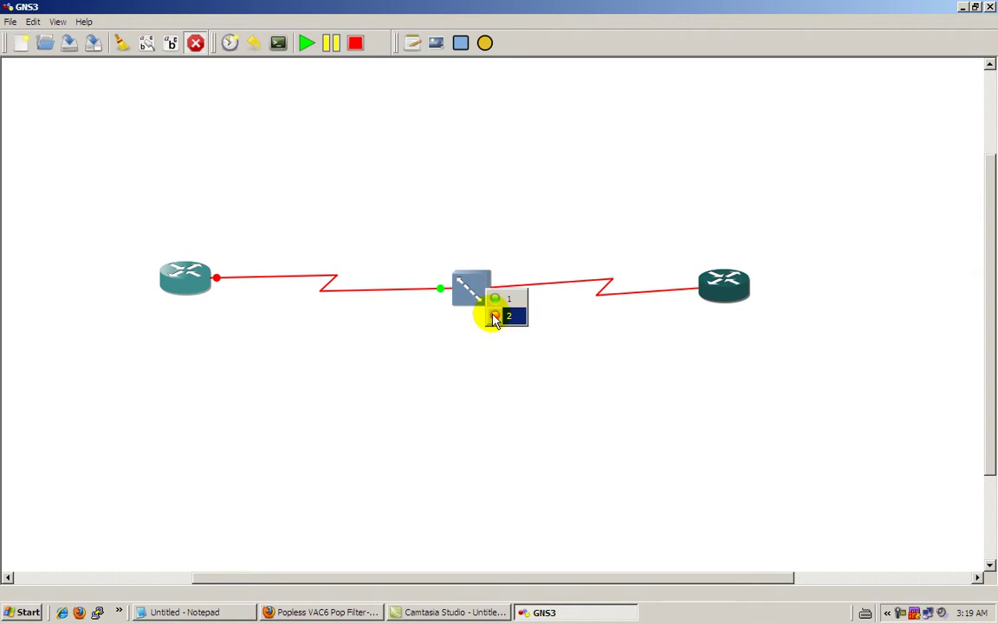
pyautogui.click(494, 317)
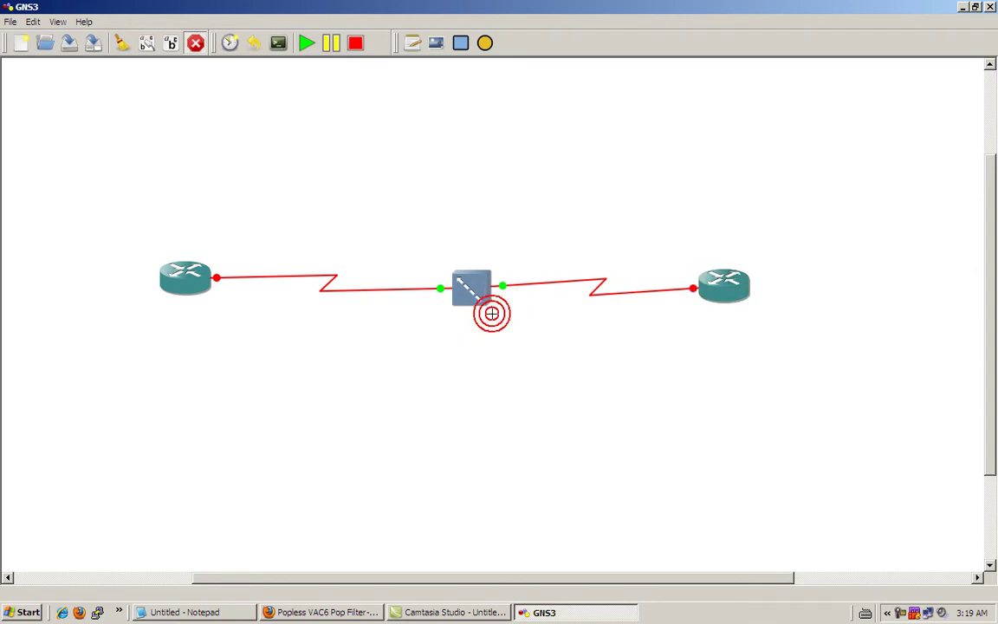
pyautogui.click(193, 44)
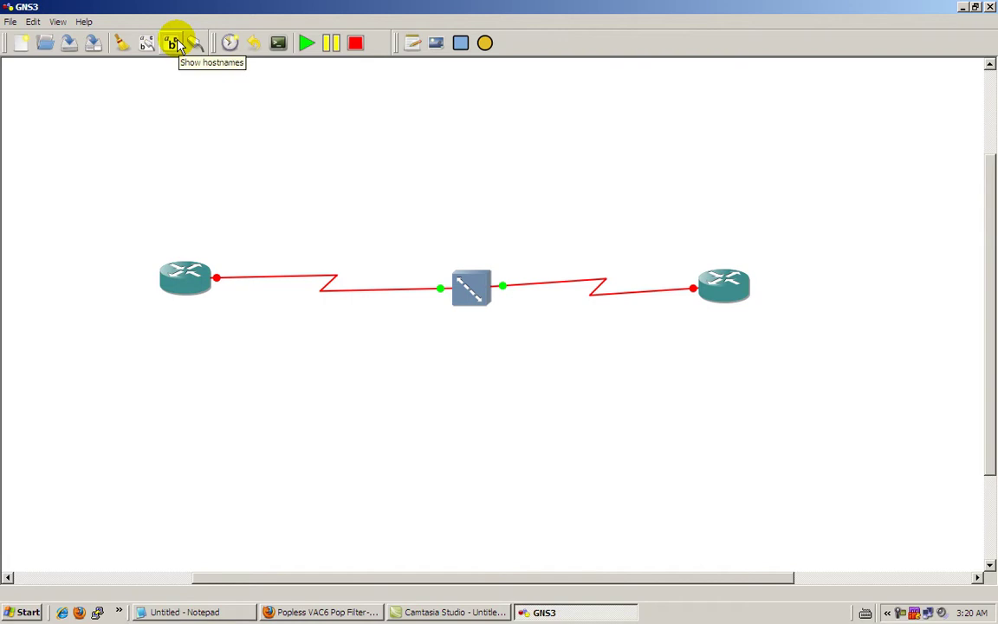
# Show the R0, FR0 and R1 hostnames and the s0/0, 1 and 2 interface labels
pyautogui.click(171, 43)
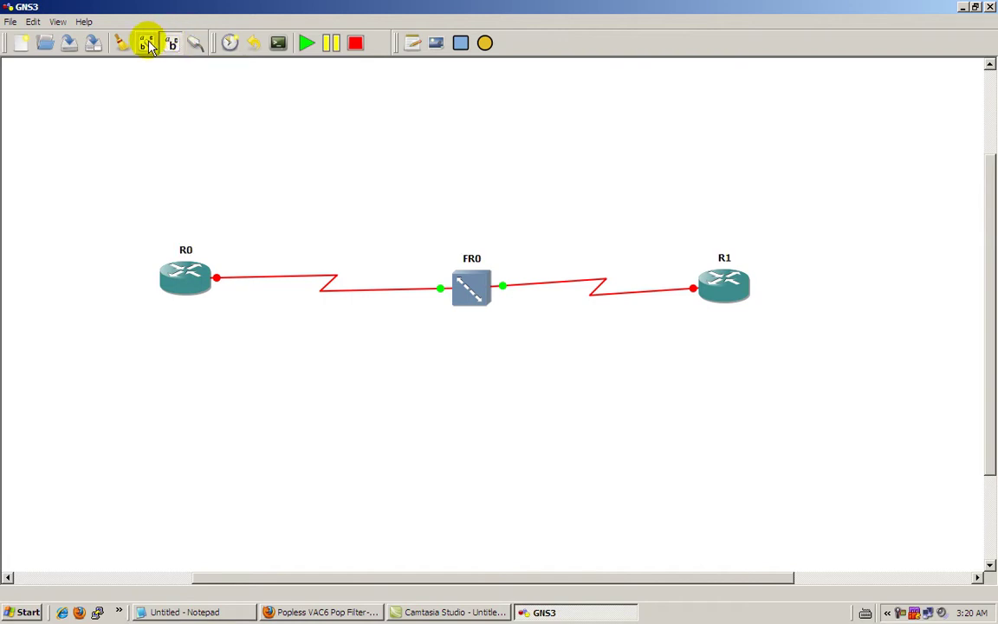
pyautogui.click(147, 44)
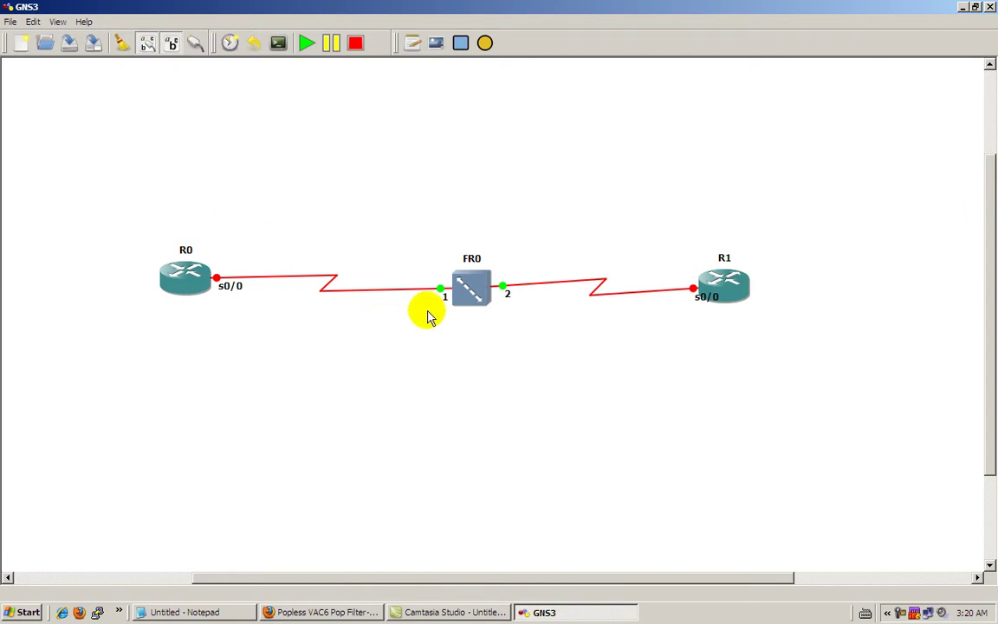
# Inspect the information tooltips for FR0 and R0
pyautogui.moveTo(457, 269)
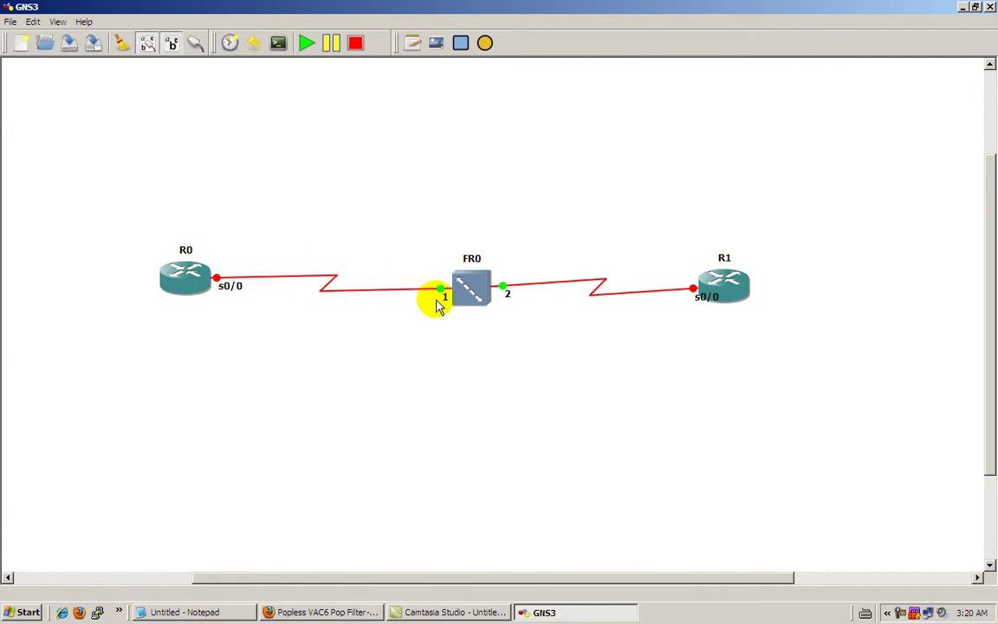
pyautogui.moveTo(199, 277)
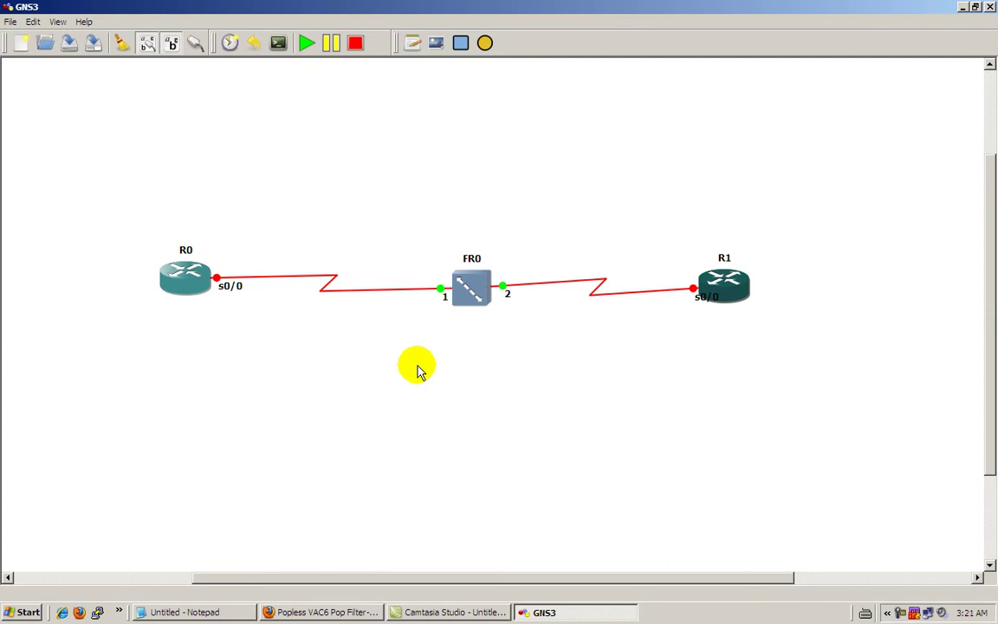
# Check FR0's 1:101 to 2:202 DLCI mapping in its configuration and close it
pyautogui.rightClick(490, 282)
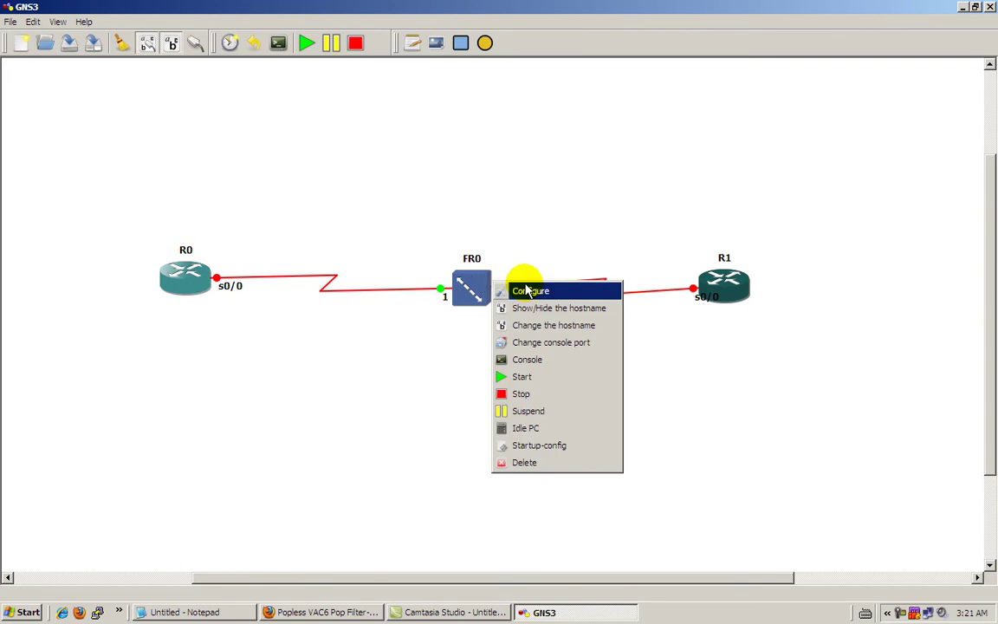
pyautogui.click(528, 291)
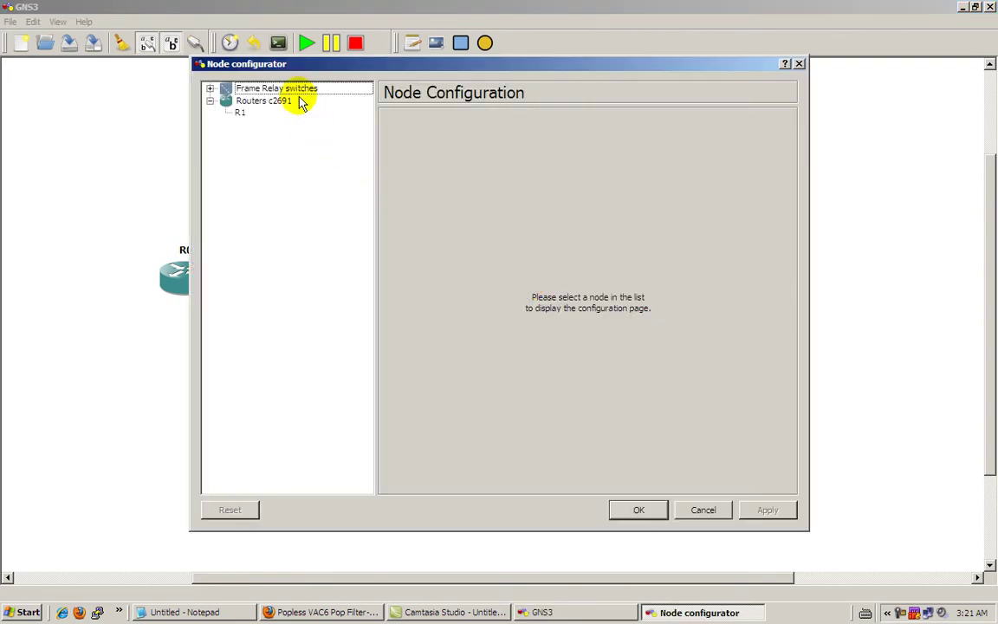
pyautogui.doubleClick(299, 88)
pyautogui.click(244, 101)
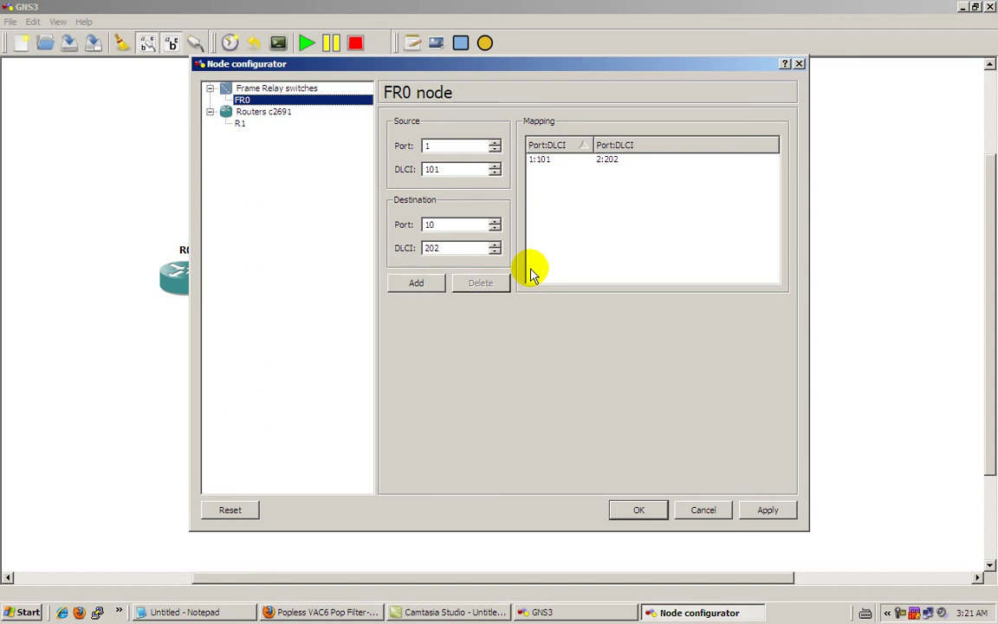
pyautogui.click(639, 509)
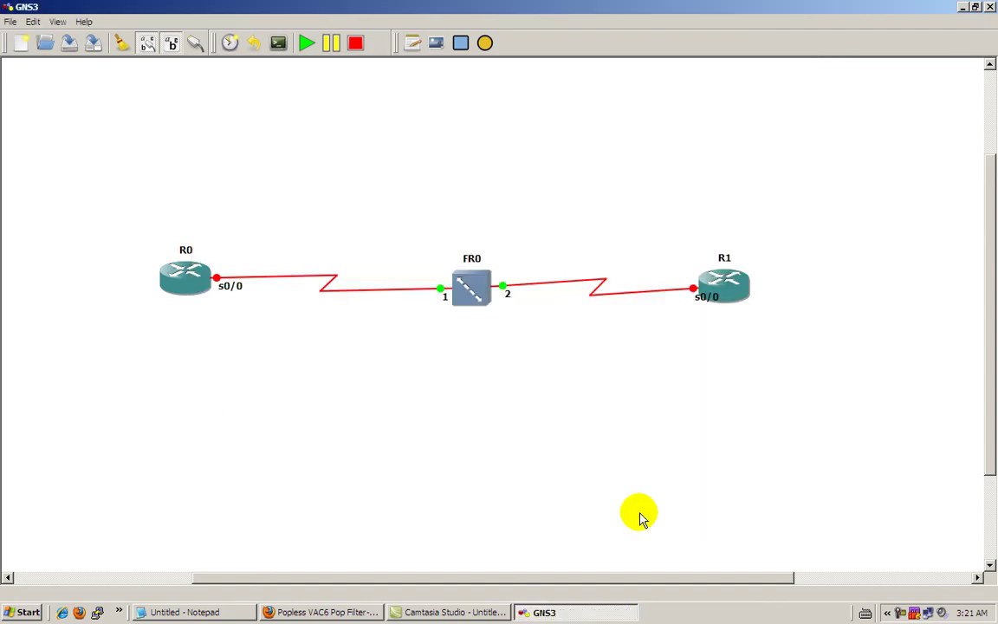